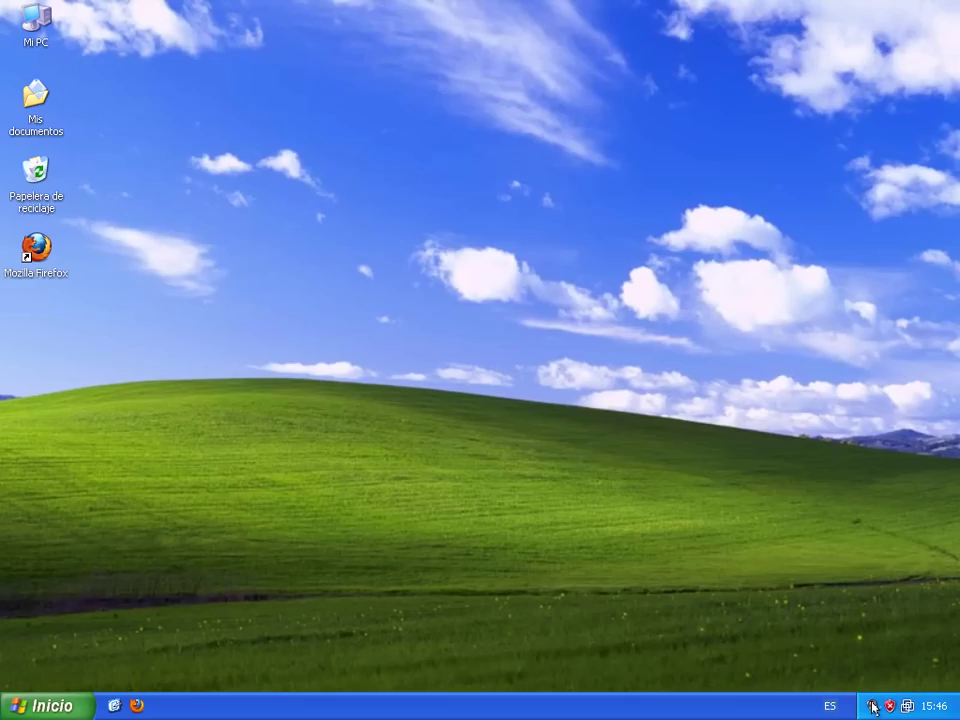
Step: Open the volume mixer from the system tray speaker to view its channels, and close it
{"action": "right_click", "coordinate": [873, 707]}
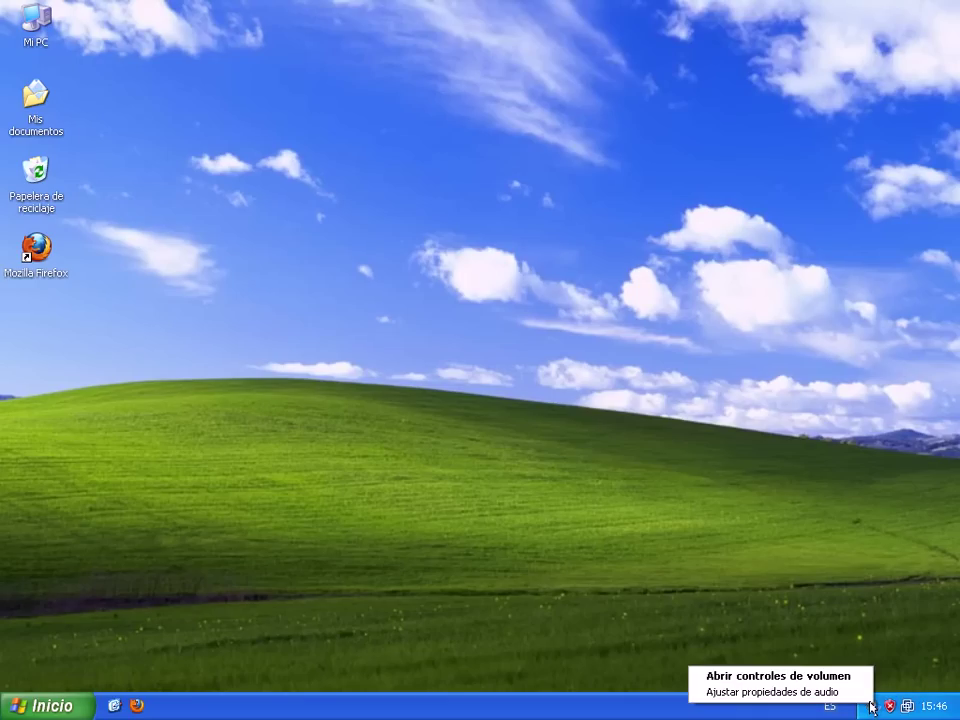
{"action": "left_click", "coordinate": [780, 676]}
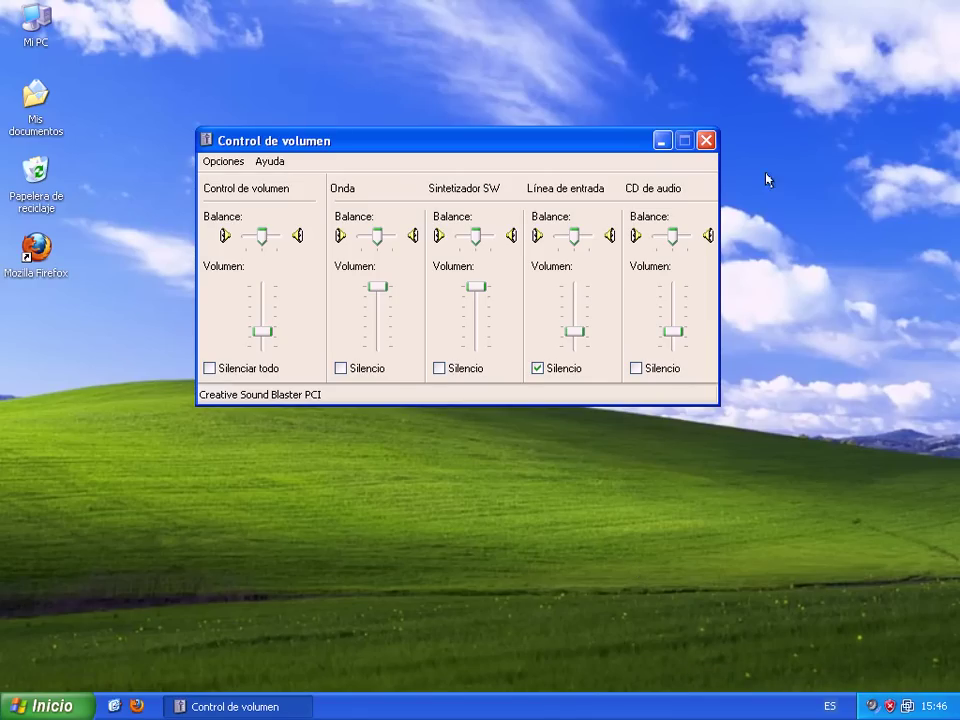
{"action": "left_click", "coordinate": [706, 140]}
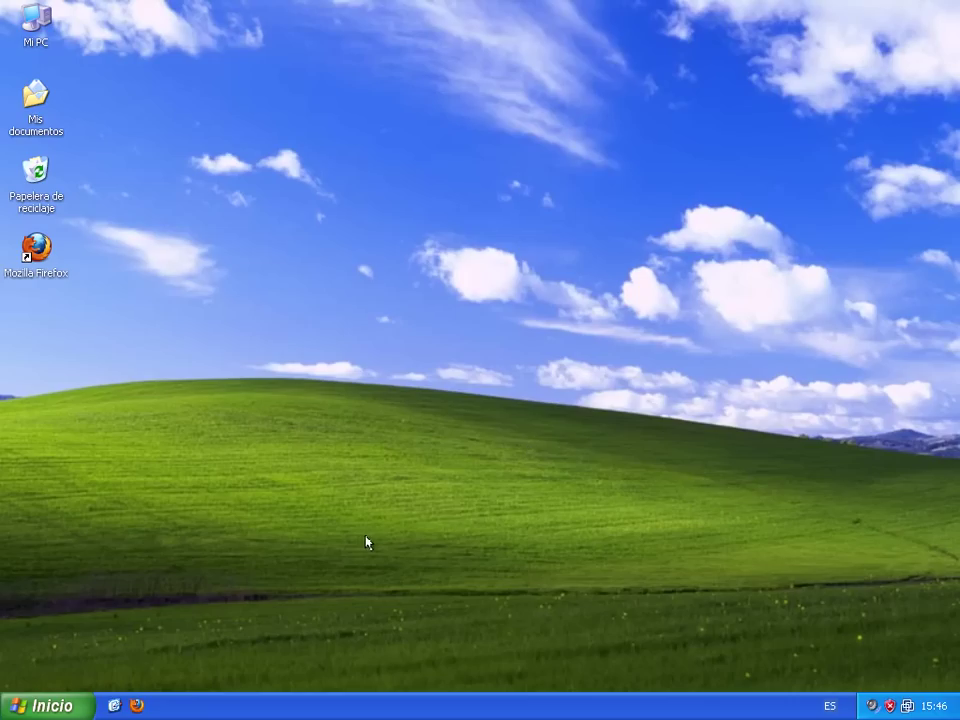
Step: Open Control de volumen from the Entretenimiento group of the Windows accessories
{"action": "left_click", "coordinate": [60, 706]}
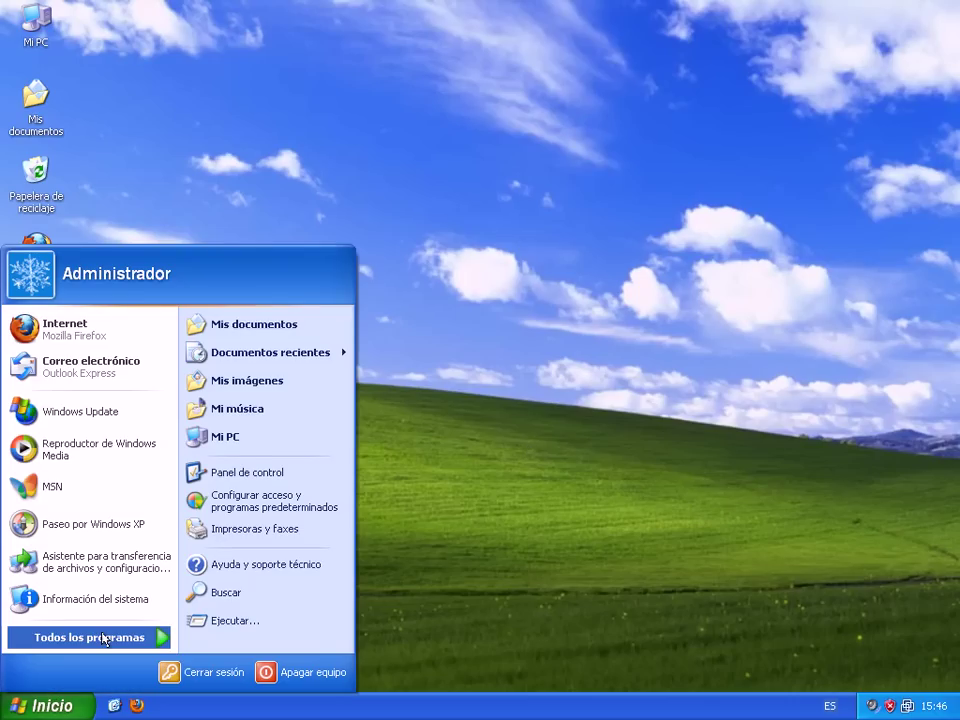
{"action": "mouse_move", "coordinate": [100, 637]}
{"action": "mouse_move", "coordinate": [280, 366]}
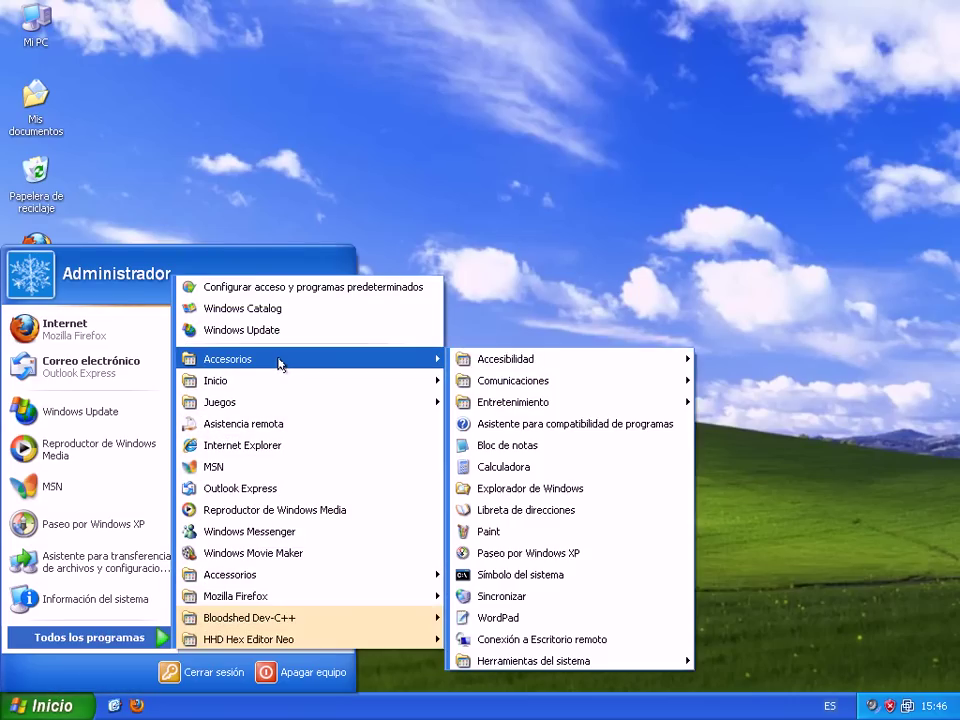
{"action": "mouse_move", "coordinate": [521, 407]}
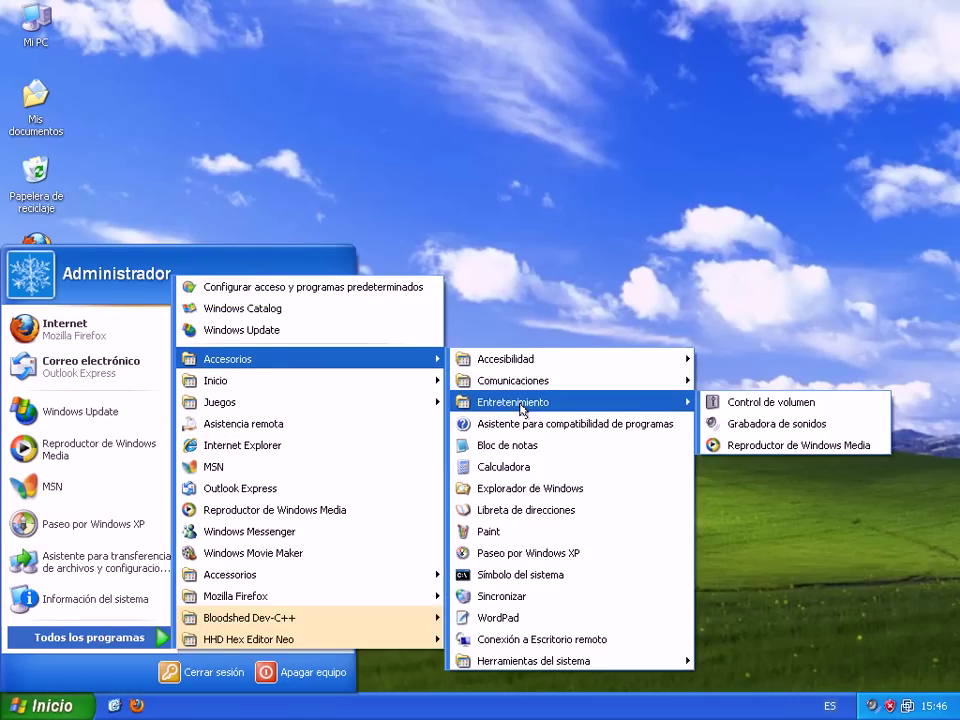
{"action": "left_click", "coordinate": [735, 402]}
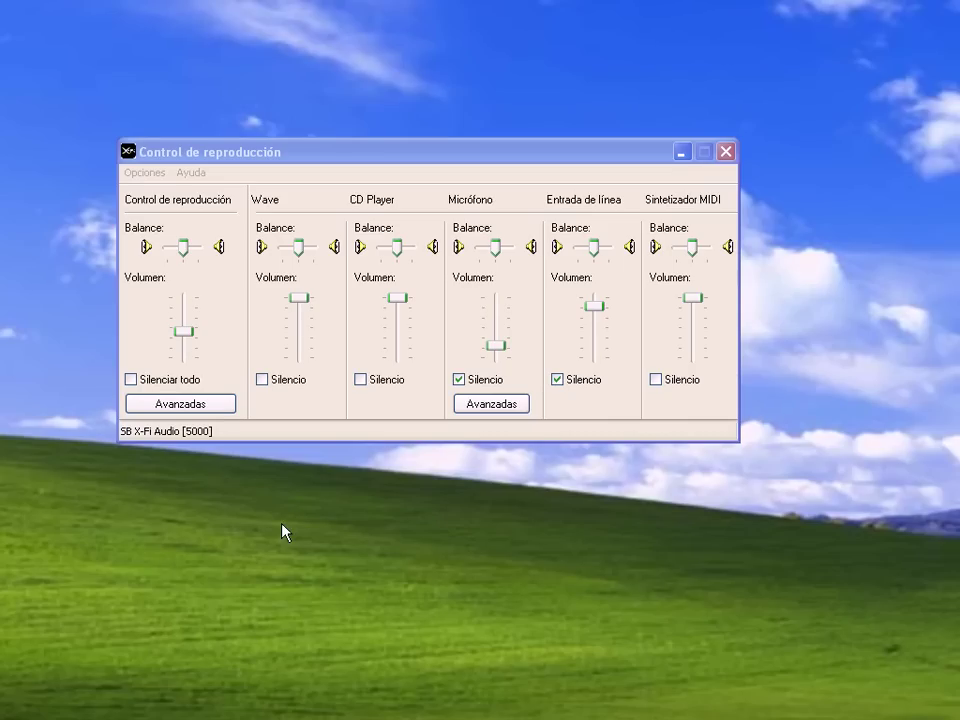
Step: Lower the master playback volume slightly, and mute and unmute the Wave channel
{"action": "left_click", "coordinate": [318, 436]}
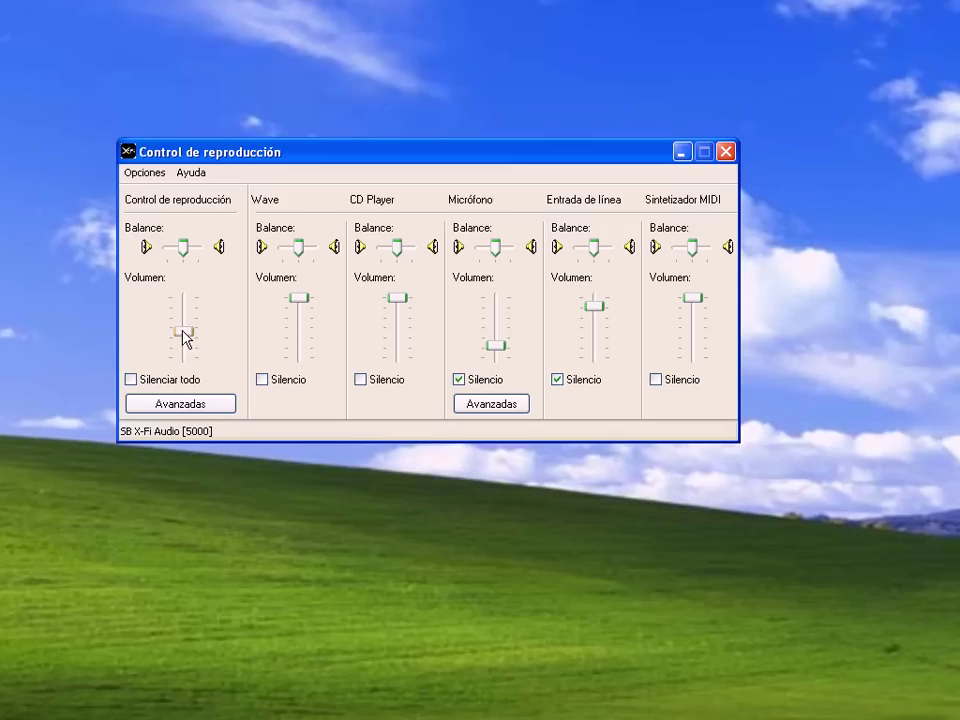
{"action": "mouse_move", "coordinate": [185, 333]}
{"action": "left_mouse_down"}
{"action": "mouse_move", "coordinate": [185, 314]}
{"action": "mouse_move", "coordinate": [186, 334]}
{"action": "left_mouse_up"}
{"action": "left_click", "coordinate": [263, 381]}
{"action": "left_click", "coordinate": [263, 381]}
Step: Switch the mixer from playback to the Grabación controls of SB X-Fi Audio [5000]
{"action": "left_click", "coordinate": [140, 174]}
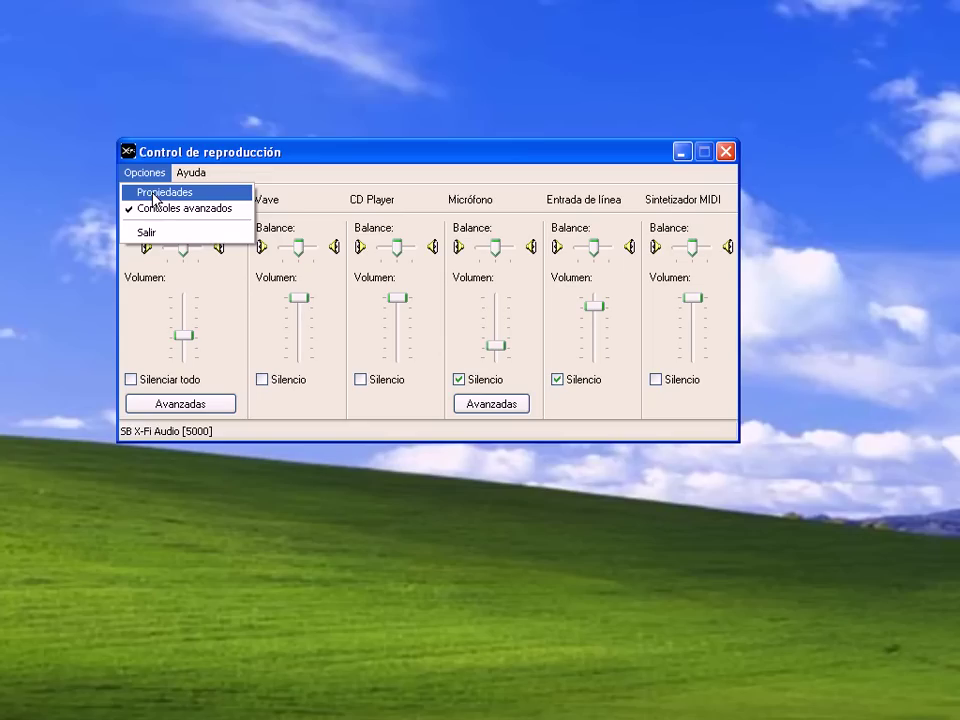
{"action": "left_click", "coordinate": [155, 193]}
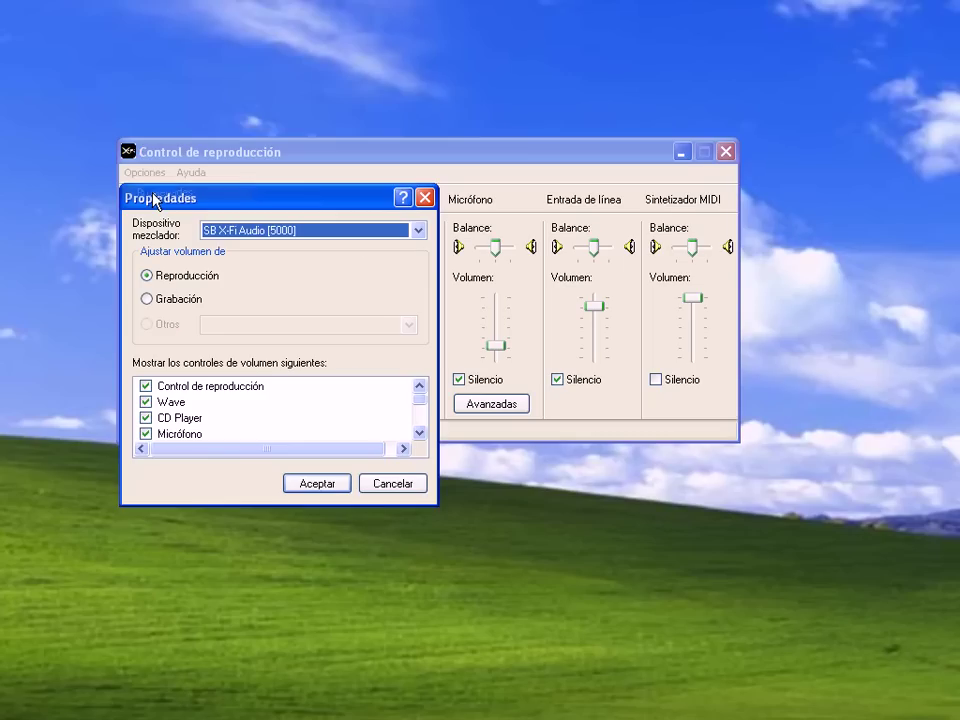
{"action": "left_click", "coordinate": [170, 300]}
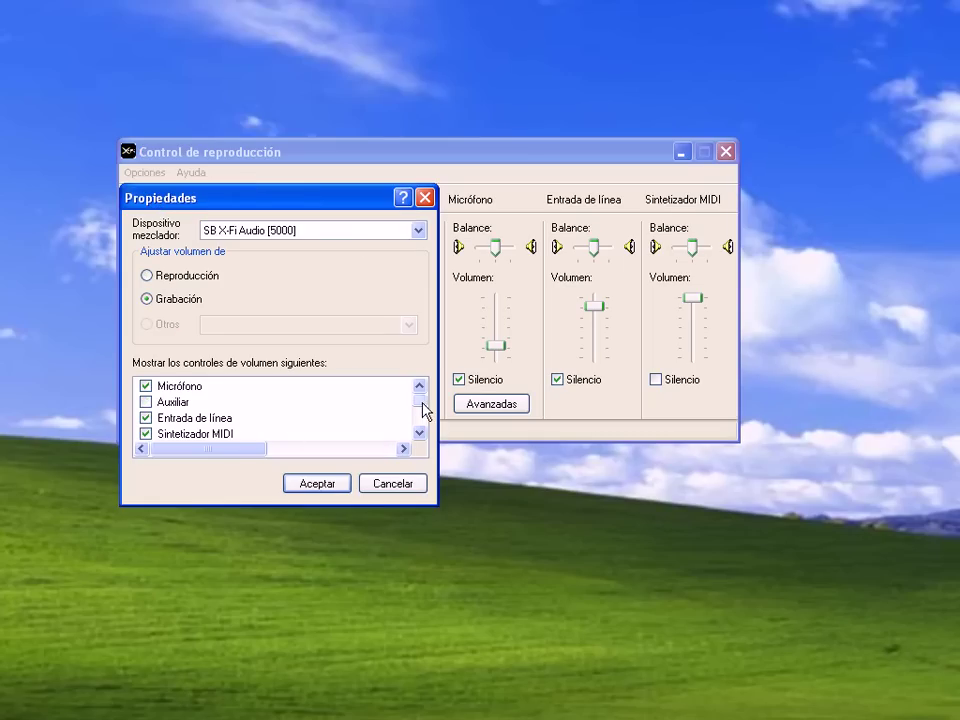
{"action": "scroll", "coordinate": [421, 420], "scroll_direction": "down", "scroll_amount": 2}
{"action": "scroll", "coordinate": [421, 420], "scroll_direction": "up", "scroll_amount": 2}
{"action": "left_click", "coordinate": [317, 484]}
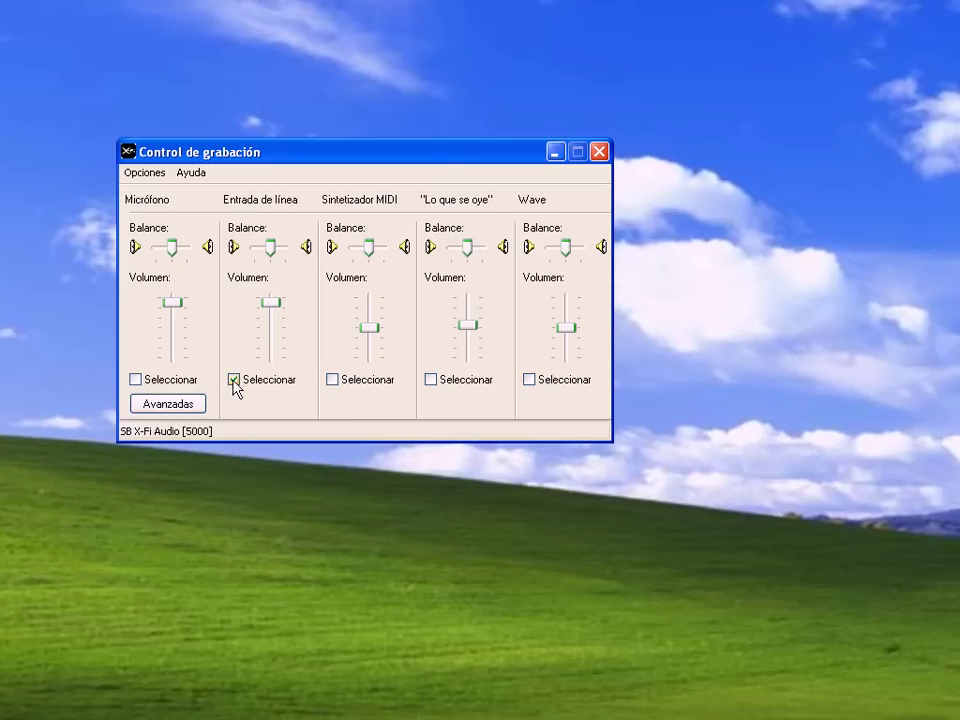
Step: Try Sintetizador MIDI as the recording source and select Entrada de línea again
{"action": "left_click", "coordinate": [332, 380]}
{"action": "left_click", "coordinate": [332, 380]}
{"action": "left_click", "coordinate": [234, 381]}
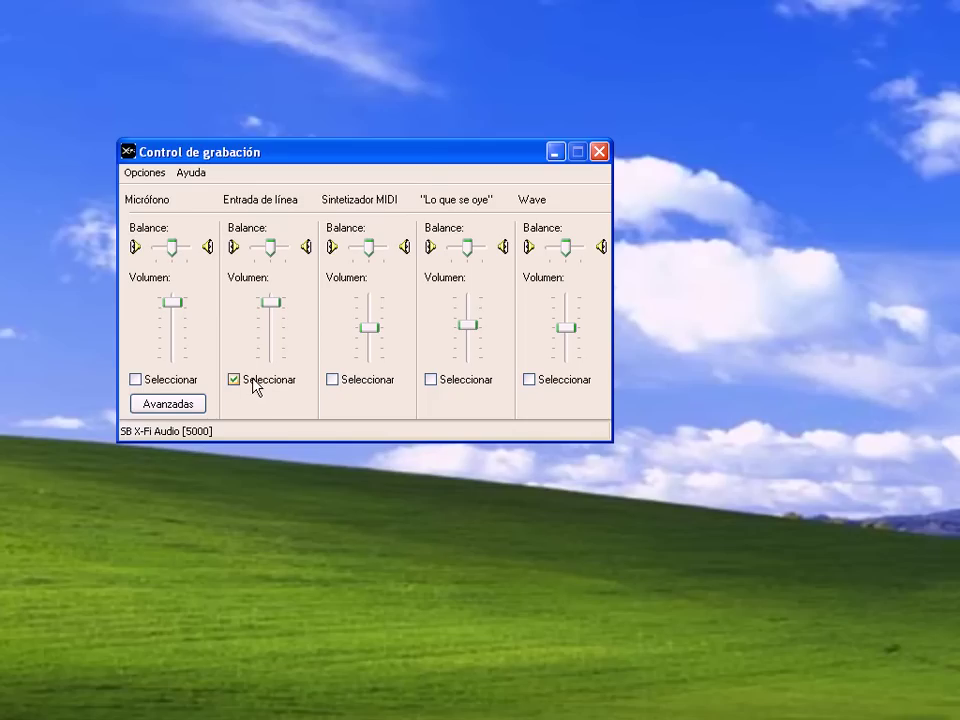
Step: Check the microphone's advanced controls and the available mixer devices, keeping SB X-Fi Audio [5000] selected
{"action": "left_click", "coordinate": [168, 404]}
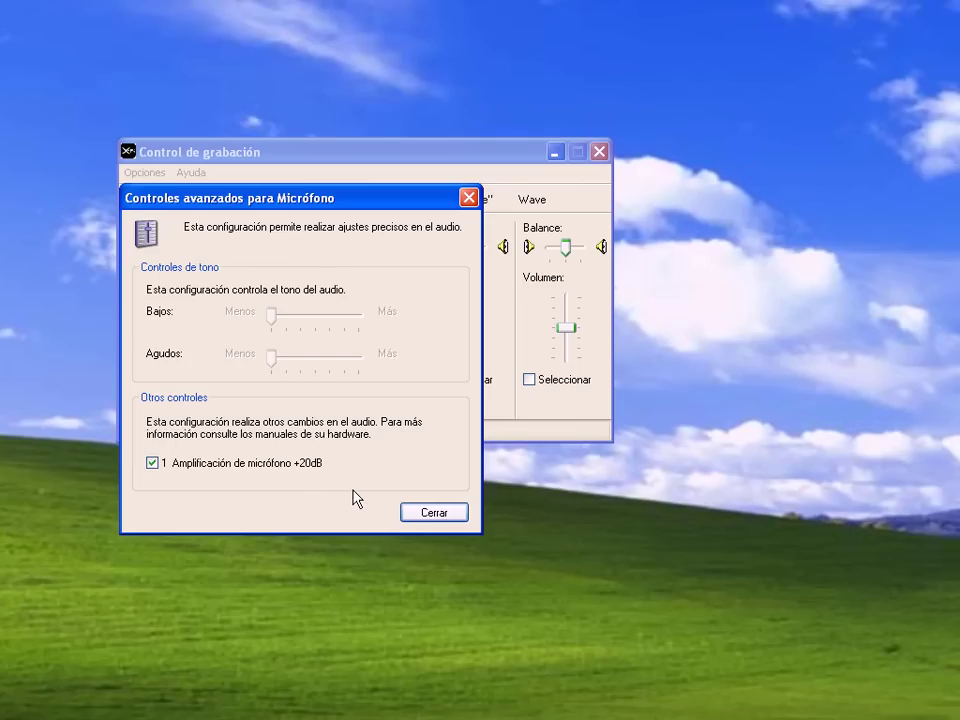
{"action": "left_click", "coordinate": [437, 514]}
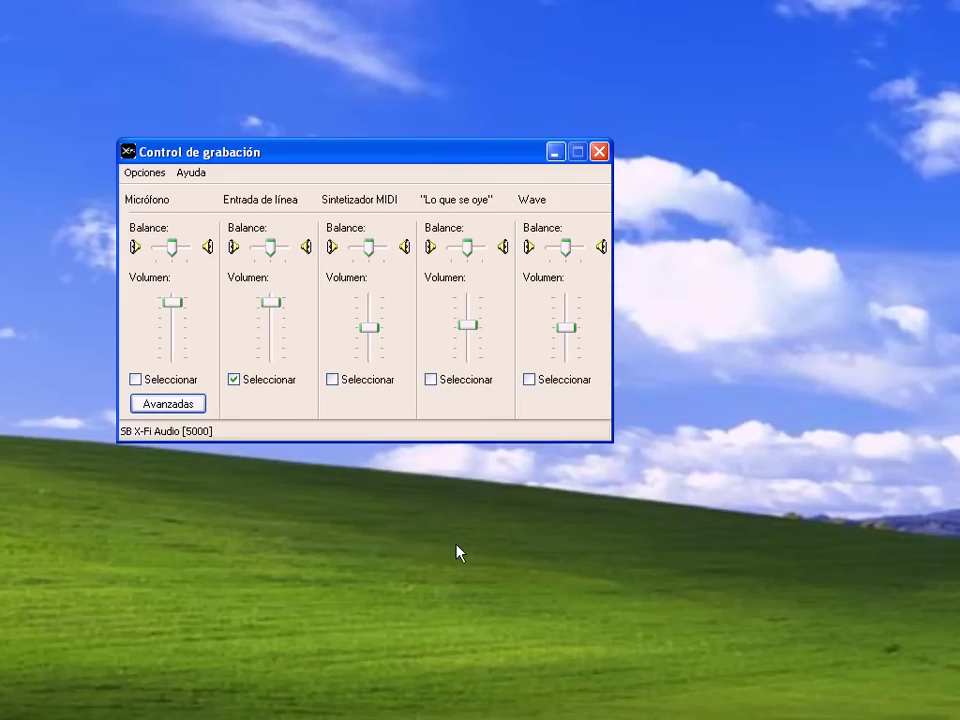
{"action": "left_click", "coordinate": [156, 176]}
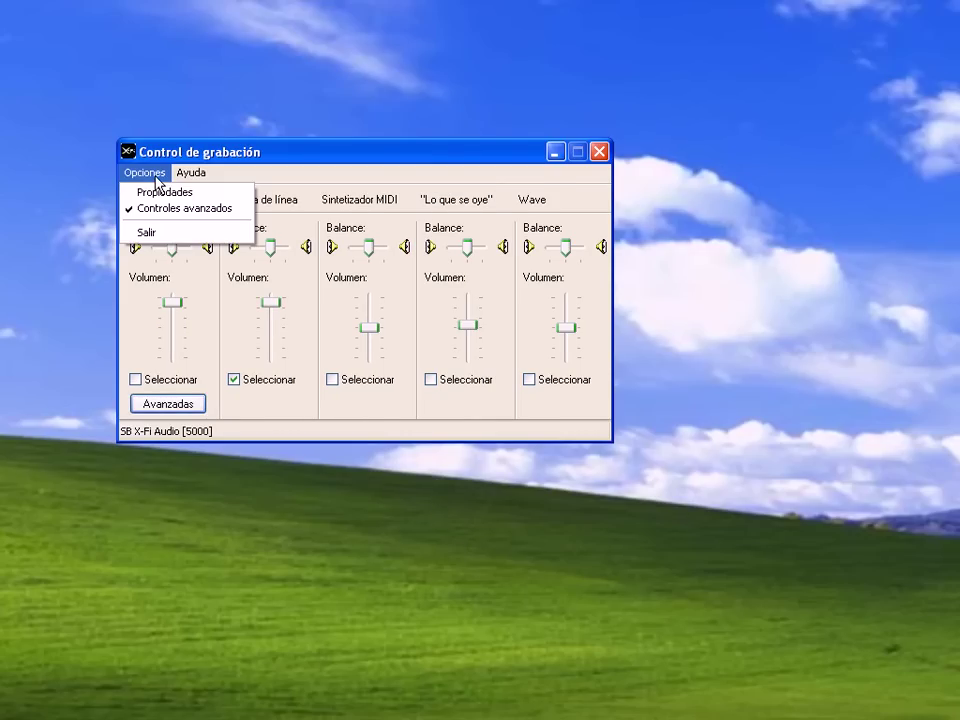
{"action": "left_click", "coordinate": [158, 192]}
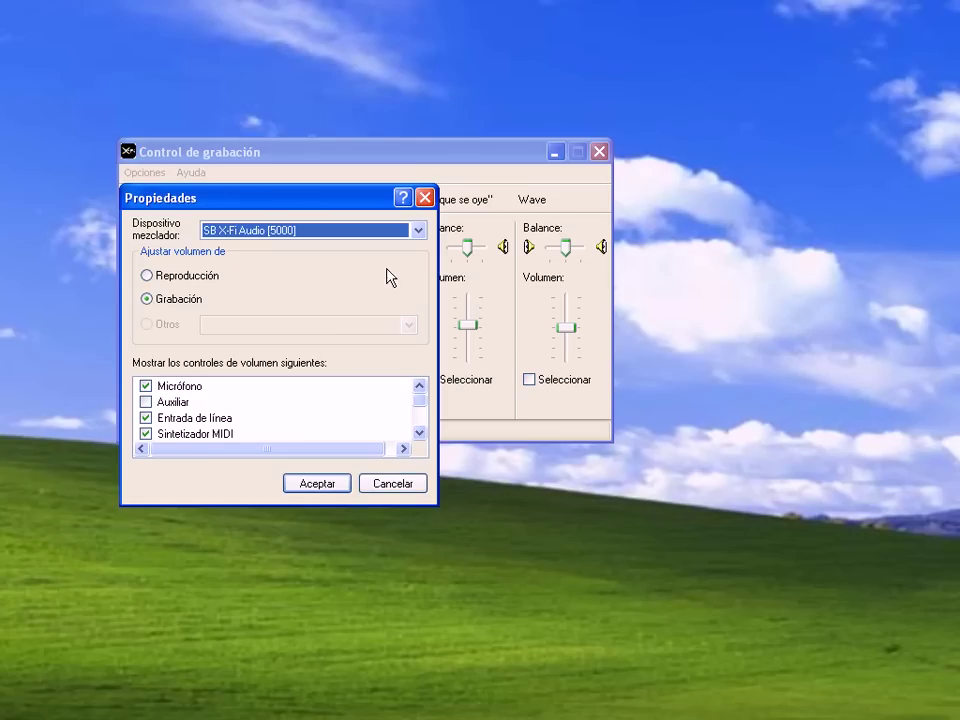
{"action": "left_click", "coordinate": [418, 233]}
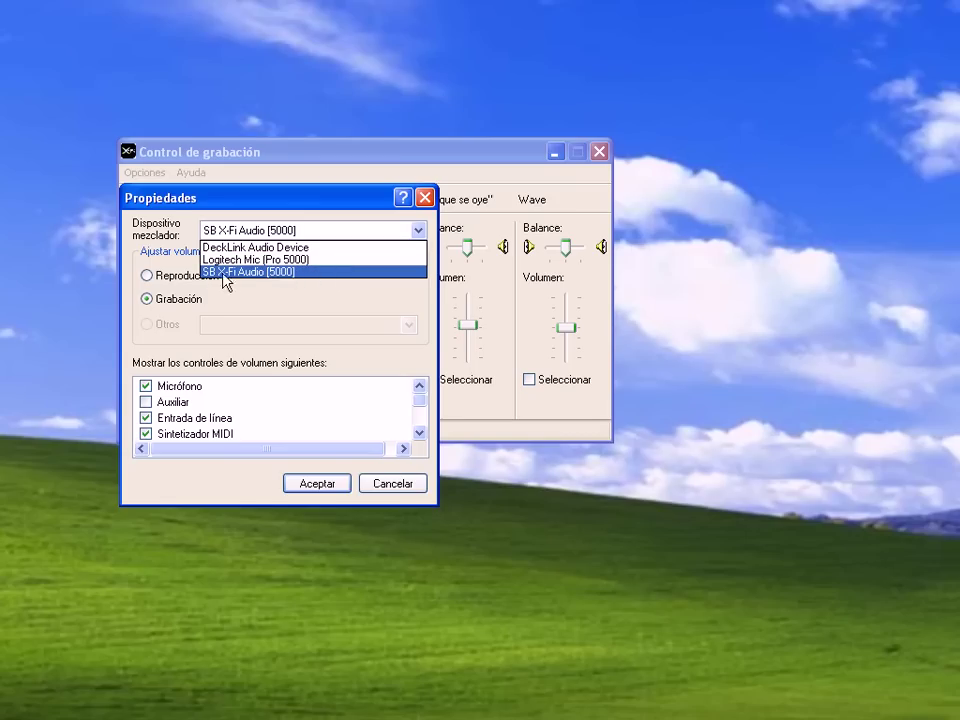
{"action": "left_click", "coordinate": [240, 271]}
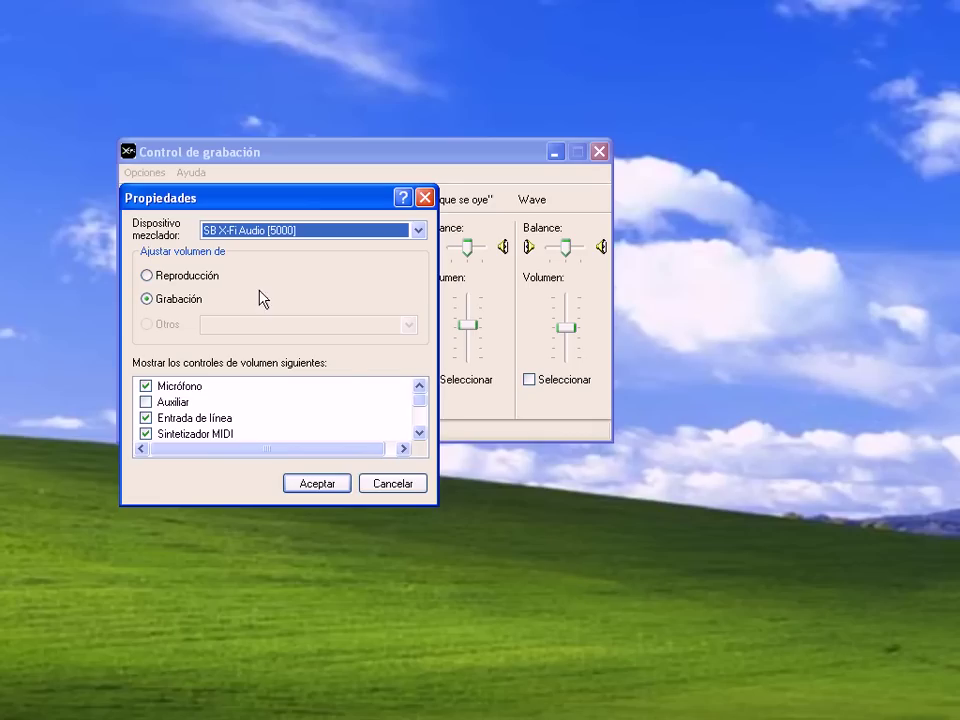
{"action": "left_click", "coordinate": [318, 485]}
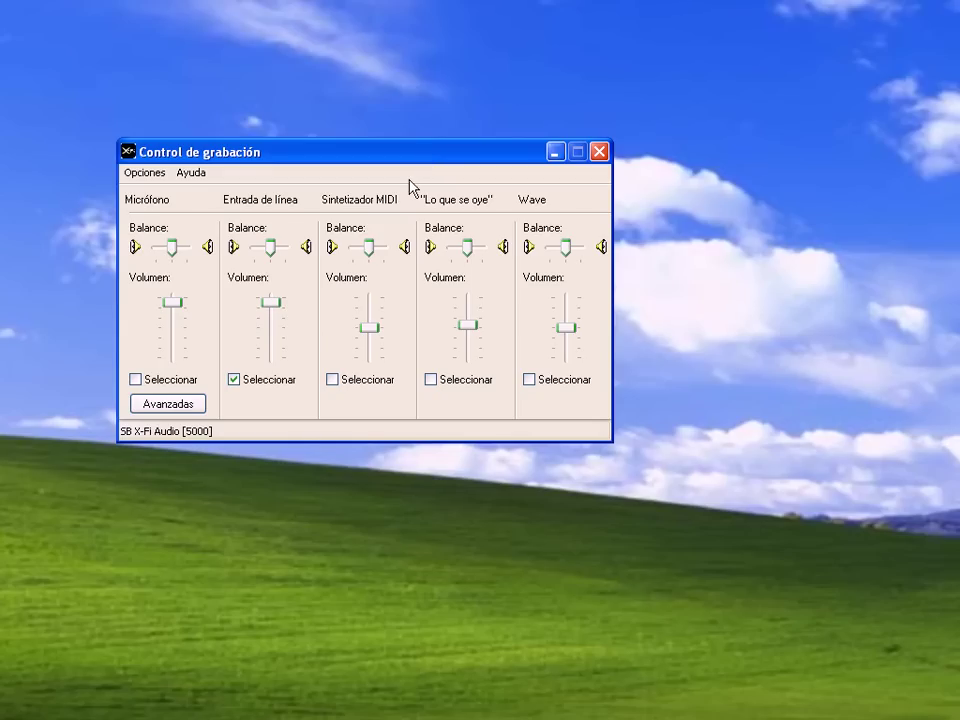
Step: Check the microphone's advanced controls once more and minimize the recording mixer
{"action": "left_click", "coordinate": [187, 410]}
{"action": "left_click", "coordinate": [428, 514]}
{"action": "left_click", "coordinate": [556, 152]}
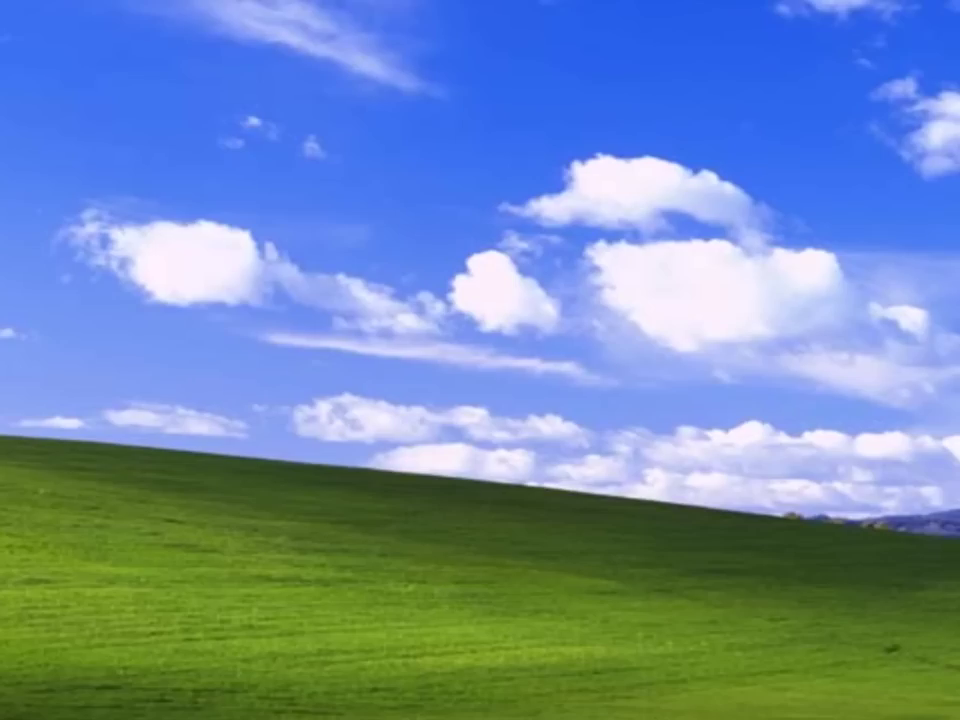
Step: Switch to the Creative X-Fi console, examine the channel levels on its Mezclador page, and return to the main screen
{"action": "left_click_drag", "start_coordinate": [208, 184], "coordinate": [517, 116]}
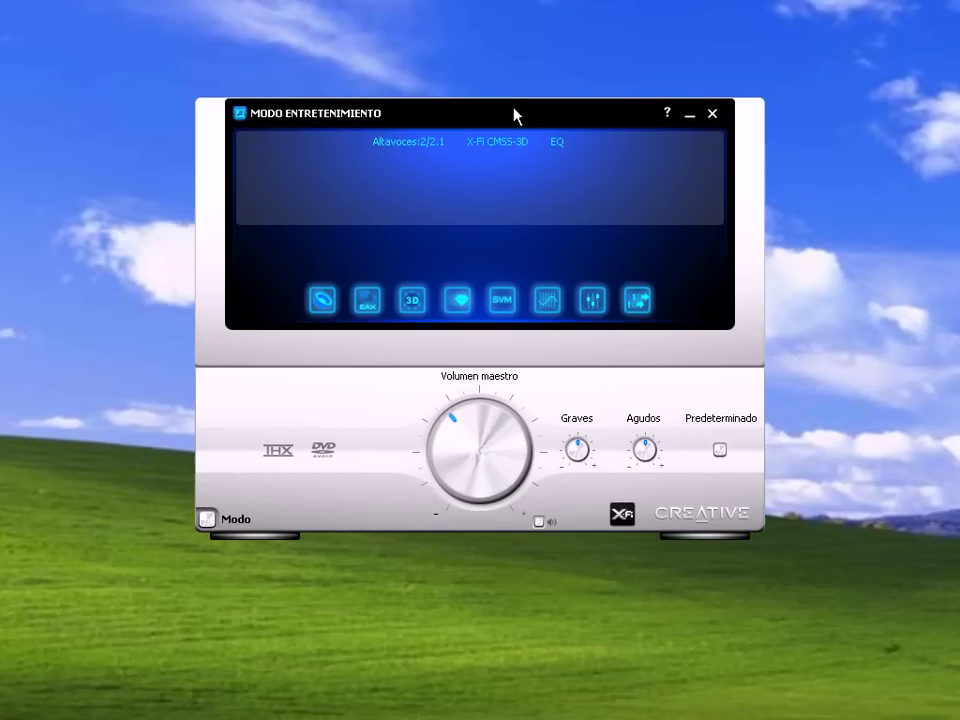
{"action": "left_click", "coordinate": [590, 305]}
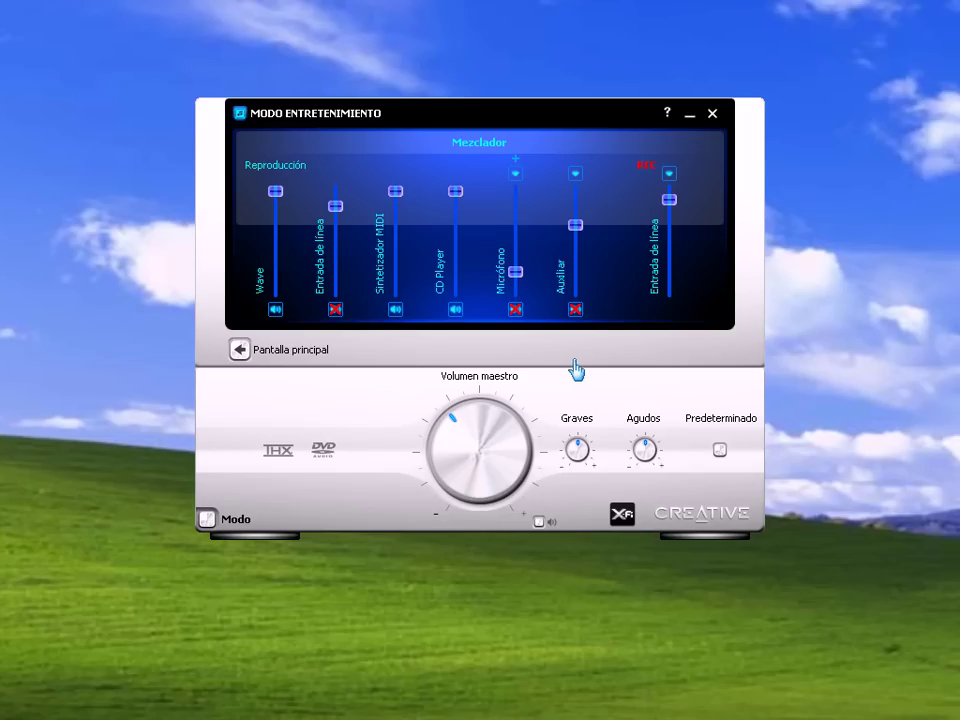
{"action": "left_click", "coordinate": [240, 350]}
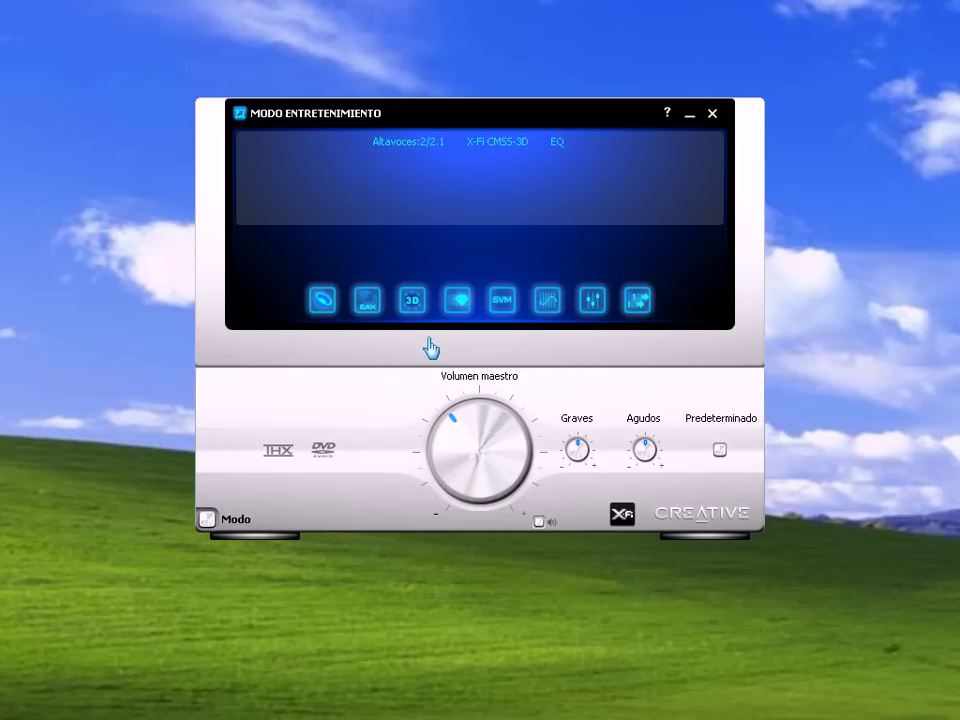
Step: Examine the console's X-Fi Crystalizer, EQ and X-Fi CMSS-3D pages, returning to the main screen after each
{"action": "left_click", "coordinate": [455, 303]}
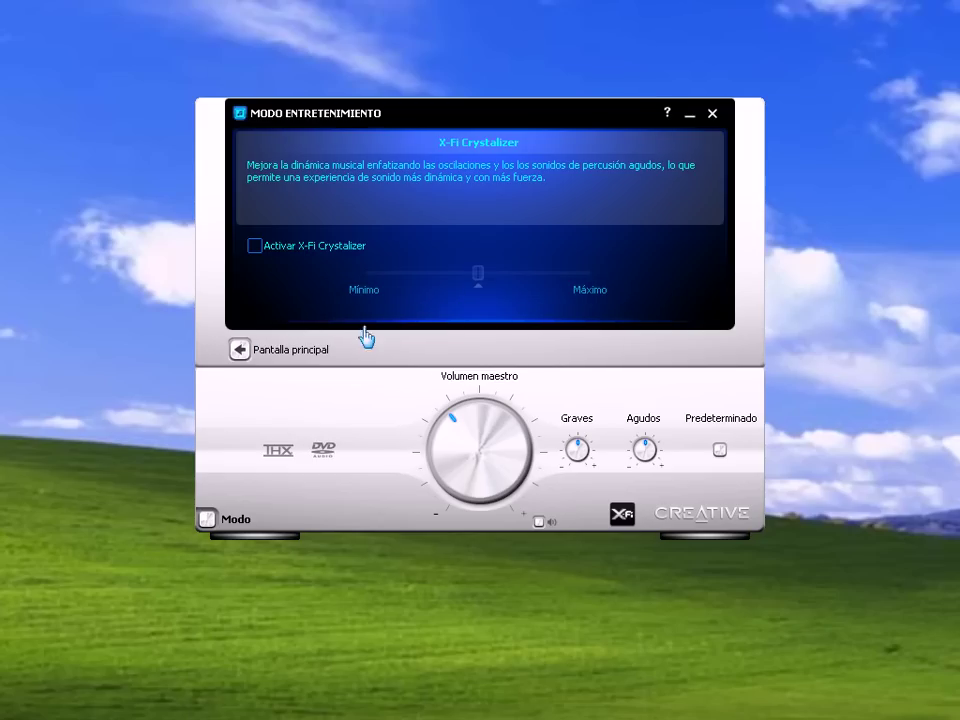
{"action": "left_click", "coordinate": [240, 350]}
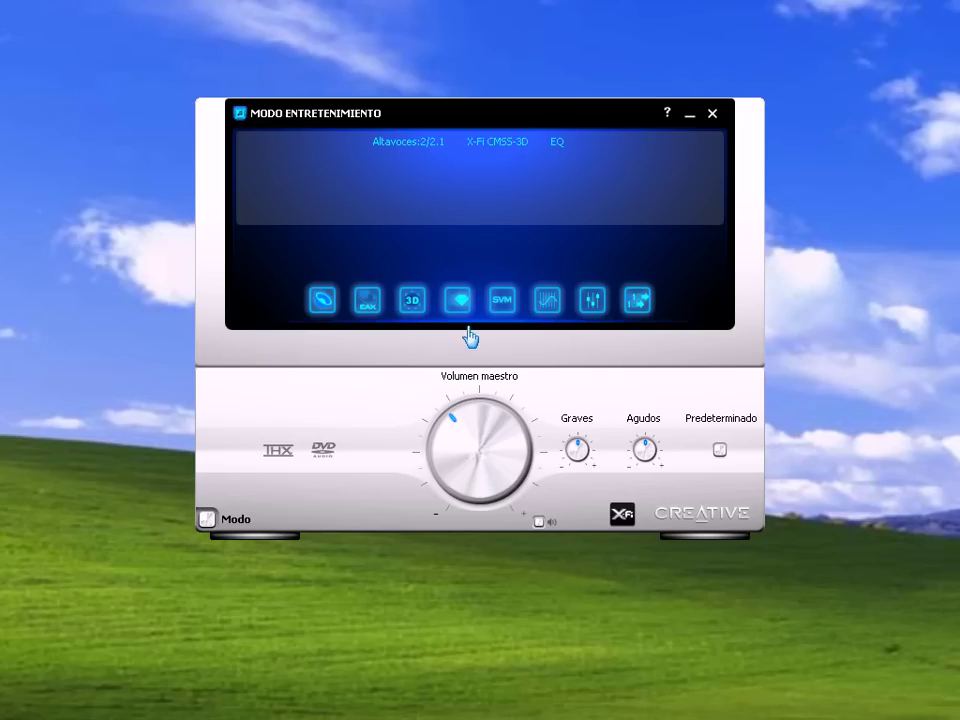
{"action": "left_click", "coordinate": [543, 306]}
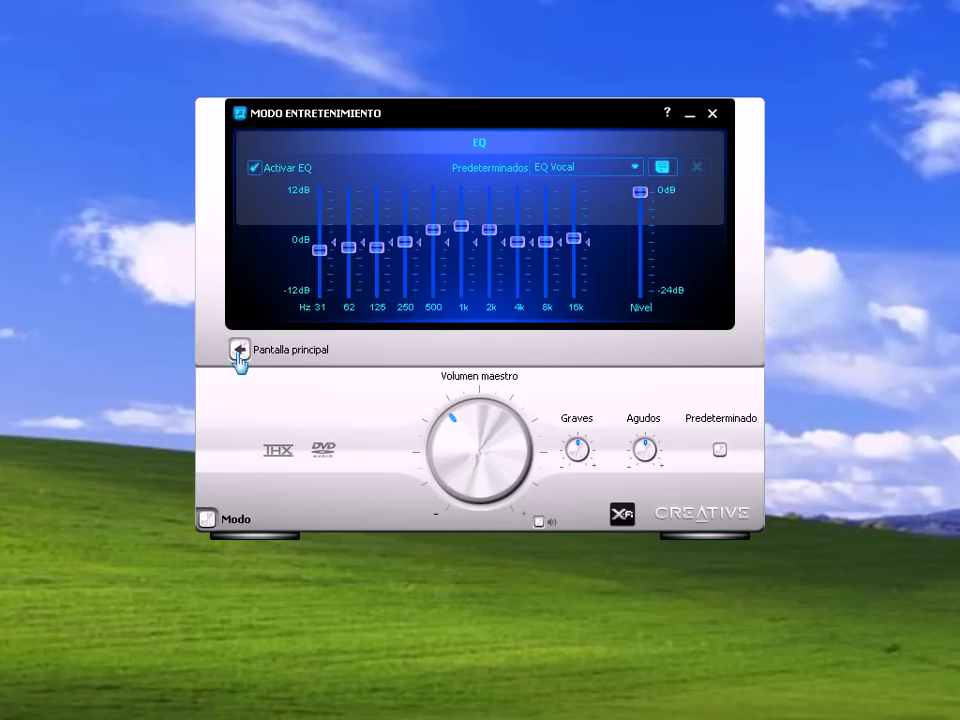
{"action": "left_click", "coordinate": [281, 355]}
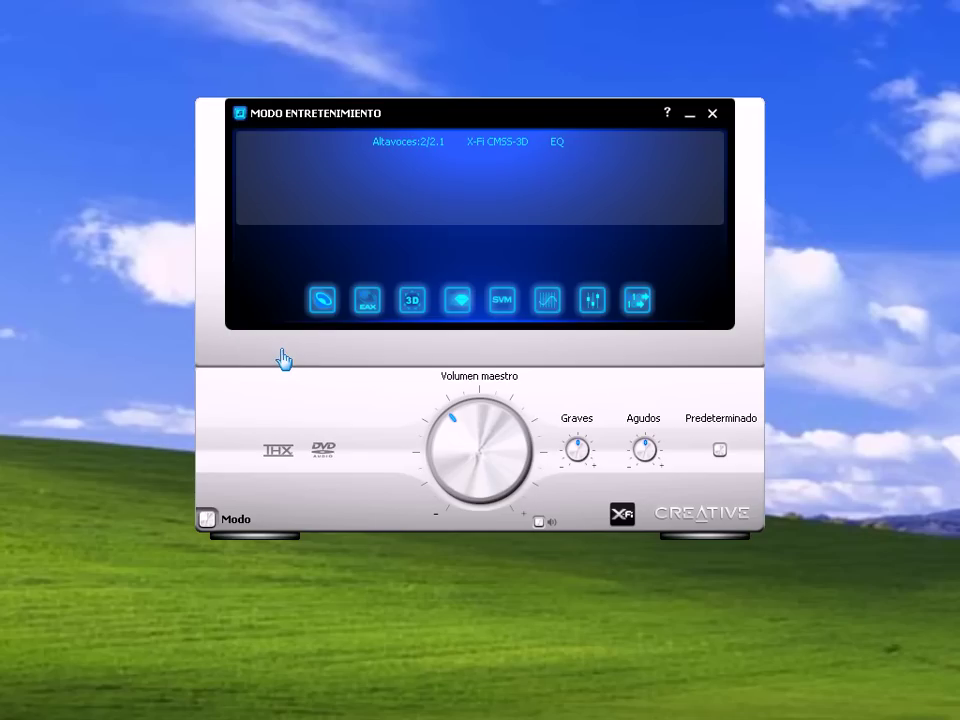
{"action": "left_click", "coordinate": [411, 305]}
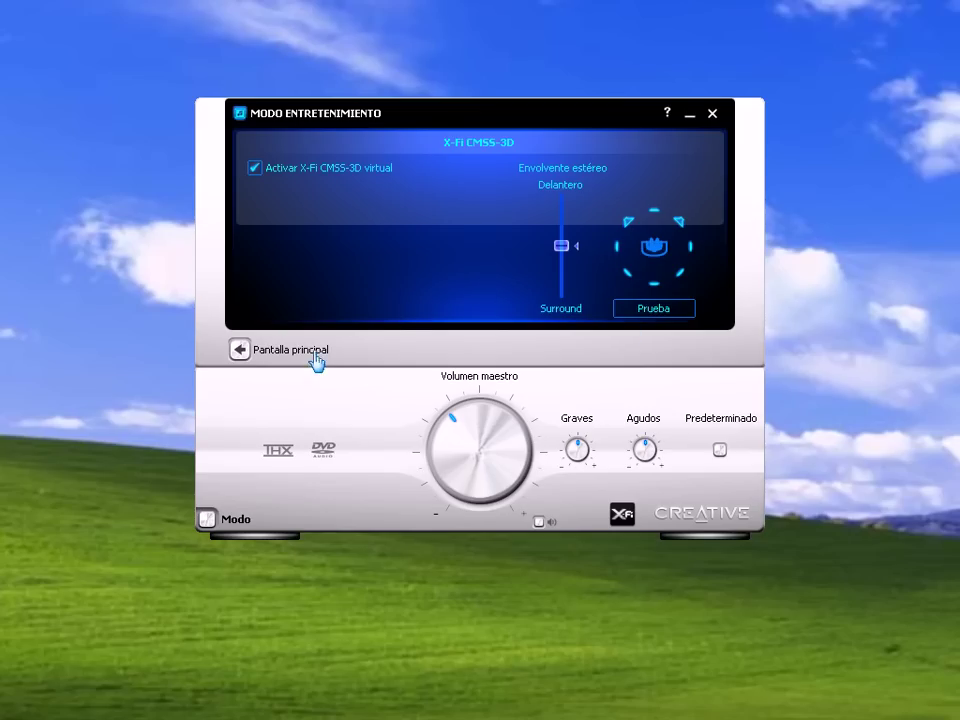
{"action": "left_click", "coordinate": [278, 358]}
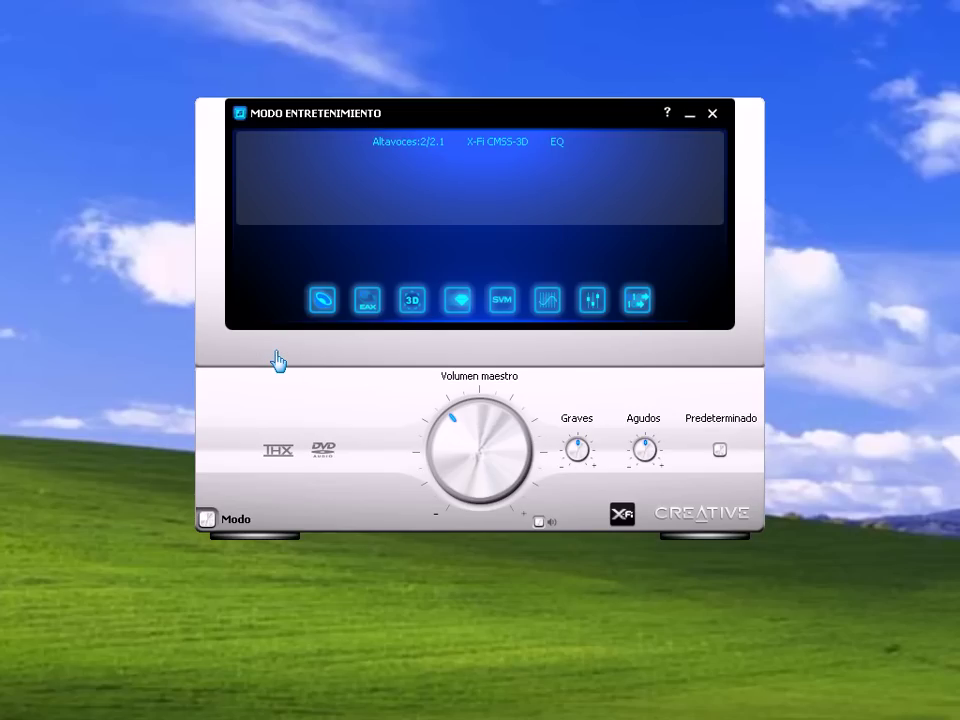